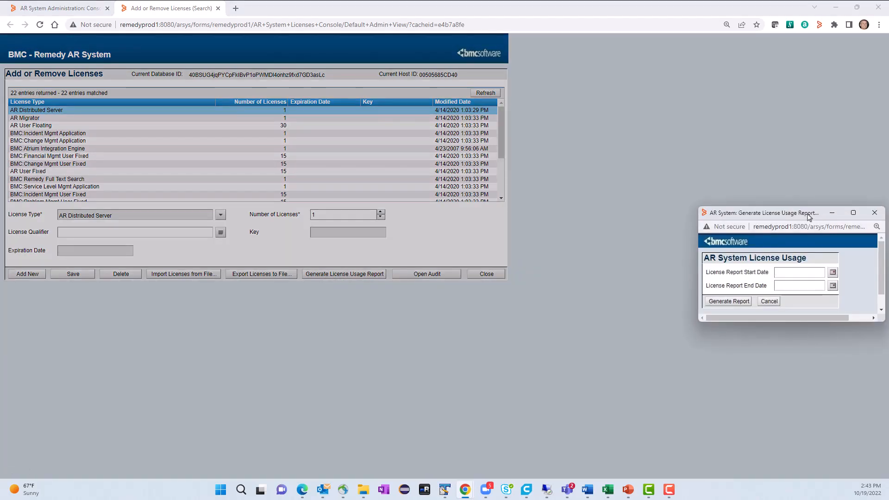
# Step: Set the license usage report period to start on 10/1/2022 and end on 10/19/2022
pyautogui.moveTo(808, 220); pyautogui.dragTo(217, 223)
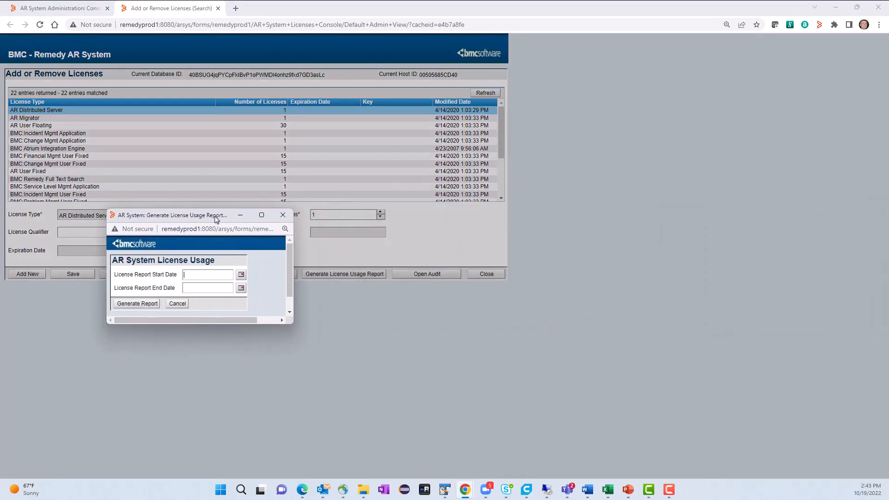
pyautogui.click(241, 274)
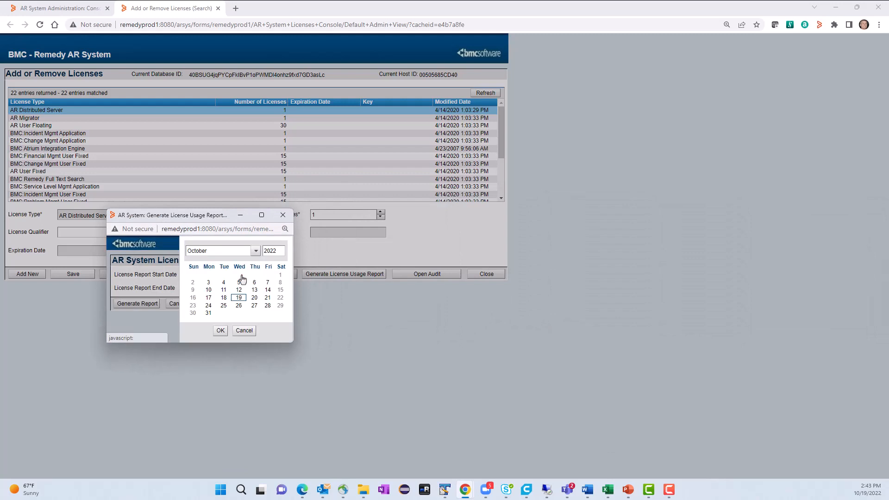
pyautogui.click(280, 276)
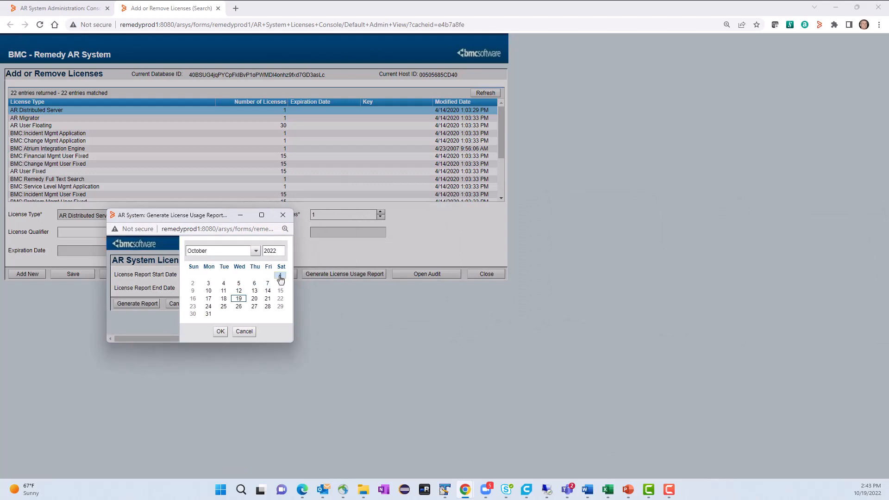
pyautogui.click(220, 331)
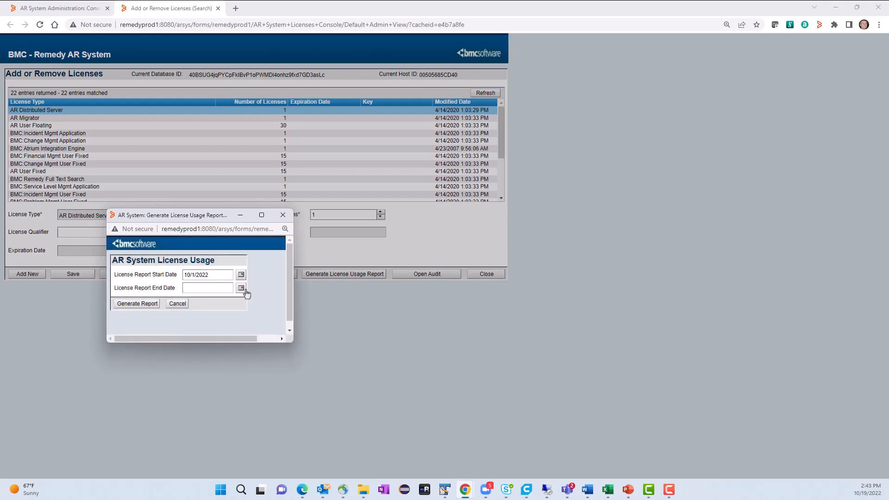
pyautogui.click(244, 289)
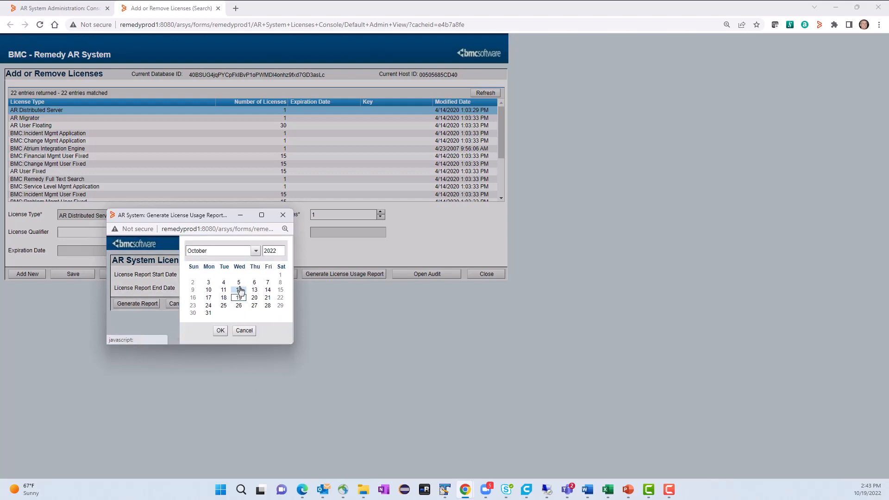
pyautogui.click(221, 332)
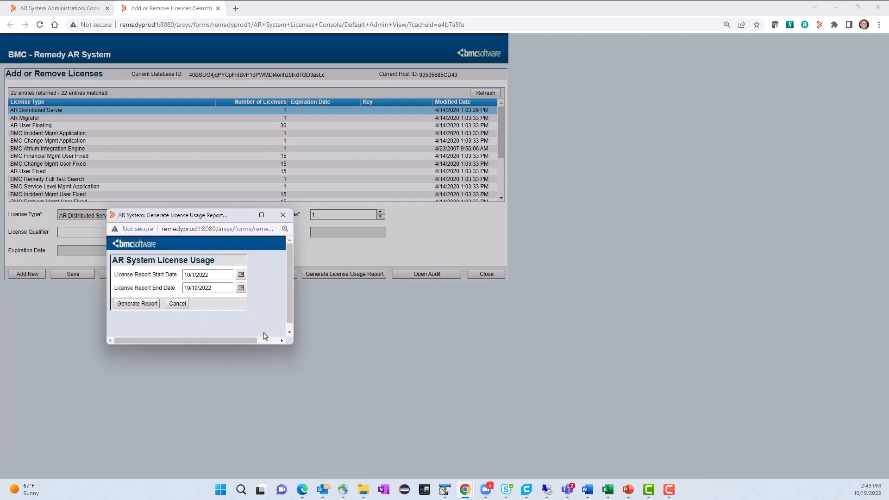
# Step: Generate the license usage report, acknowledge the server file note, and check the options for the downloaded ReportResult (1).csv
pyautogui.click(131, 306)
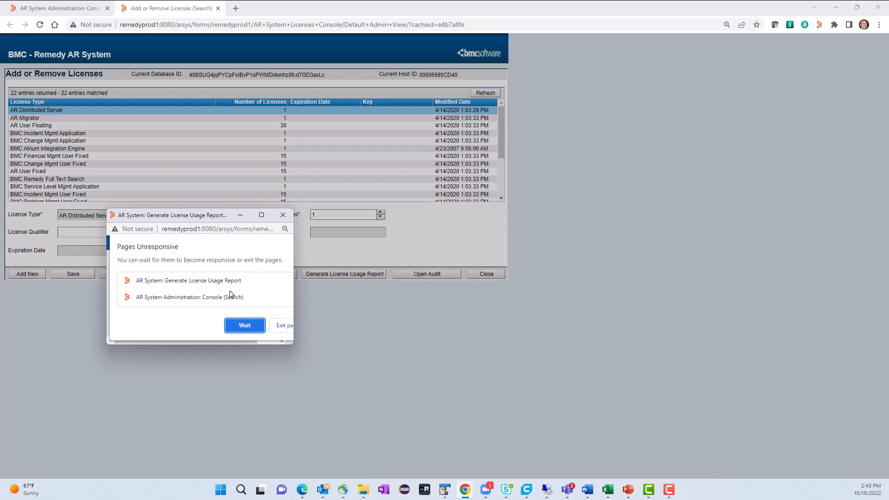
pyautogui.click(246, 328)
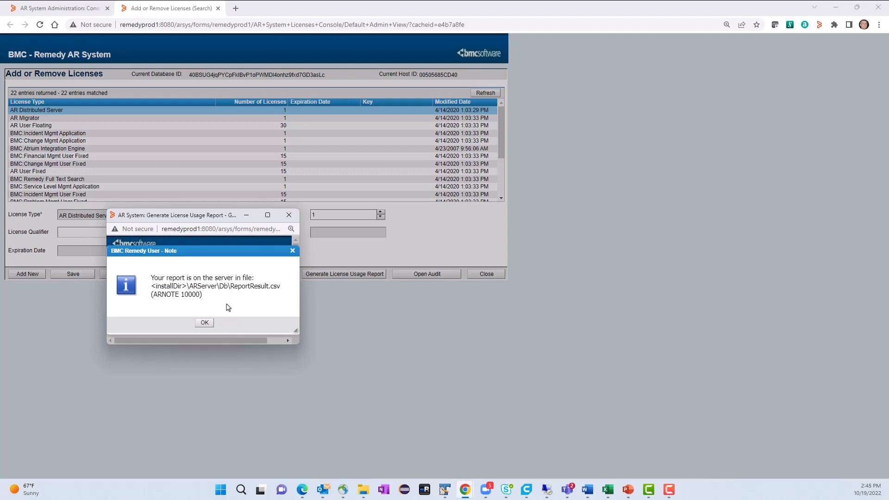
pyautogui.click(206, 324)
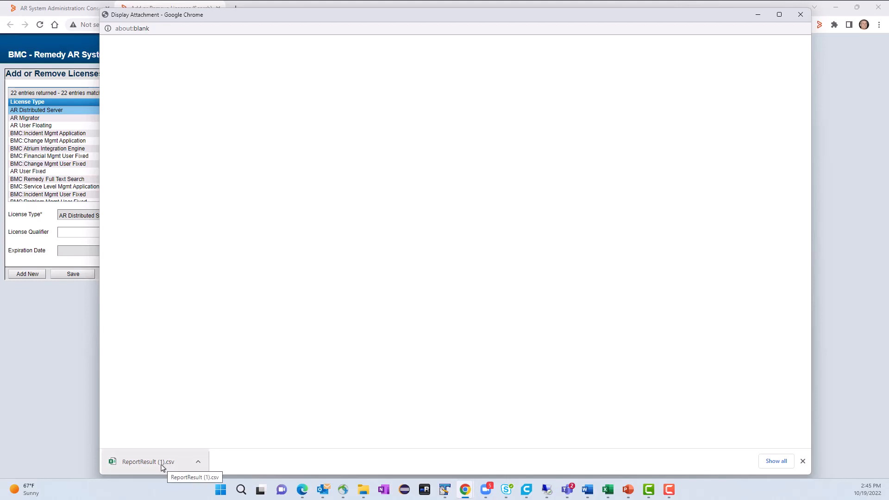
pyautogui.click(199, 463)
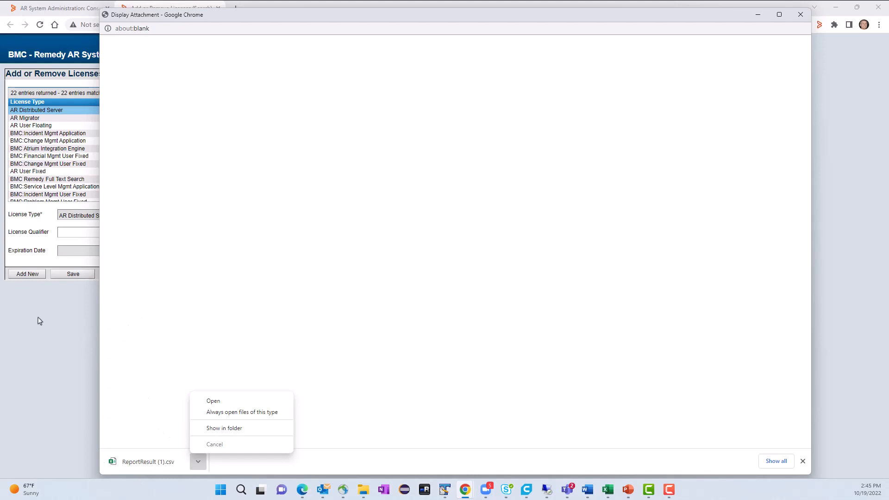
pyautogui.click(327, 466)
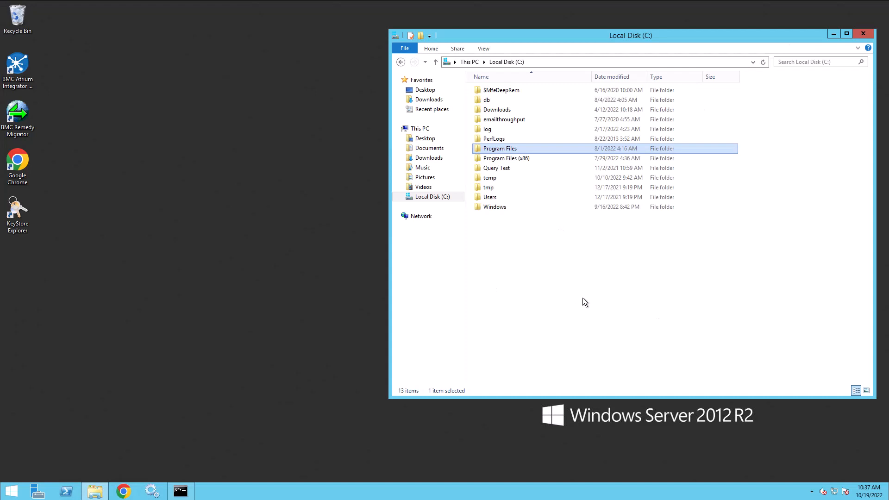
# Step: On the Windows server, open a command prompt in C:\Program Files\BMC Software\ARSystem
pyautogui.doubleClick(504, 150)
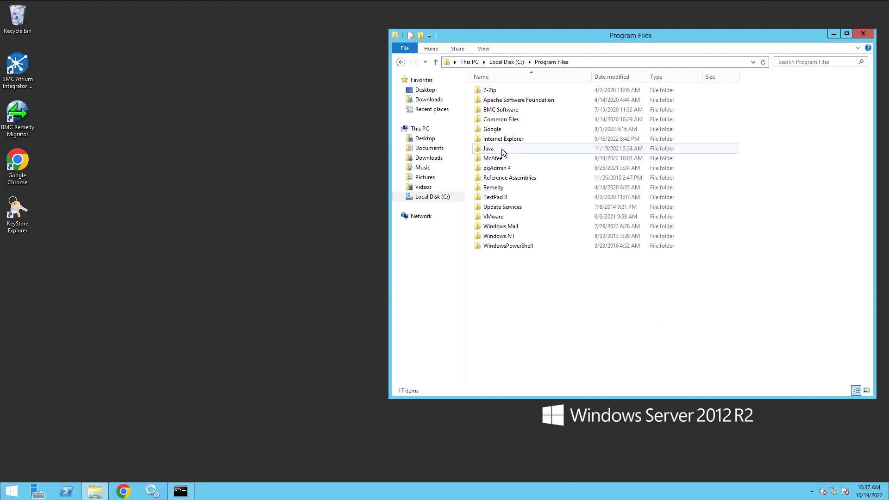
pyautogui.doubleClick(508, 110)
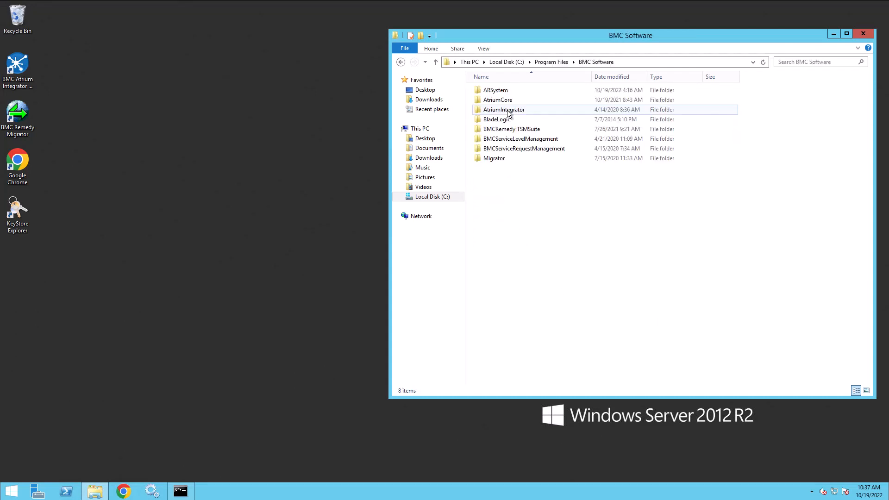
pyautogui.doubleClick(497, 92)
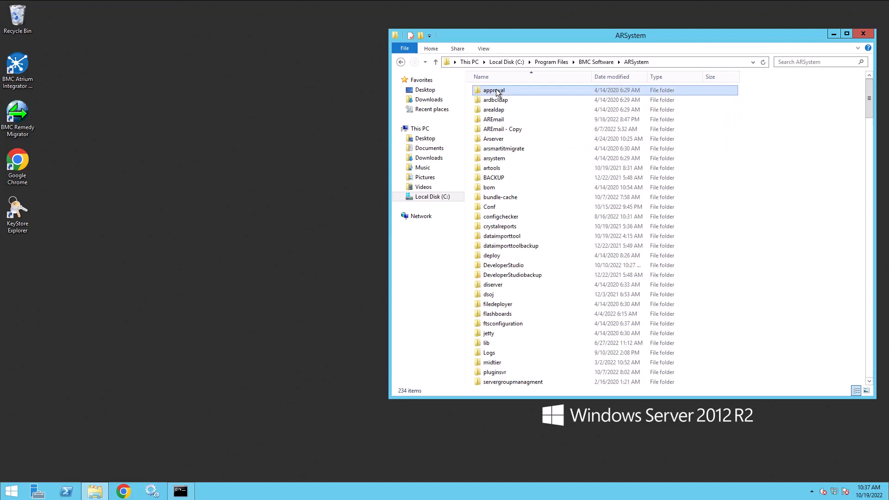
pyautogui.click(696, 63)
pyautogui.write('cmd')
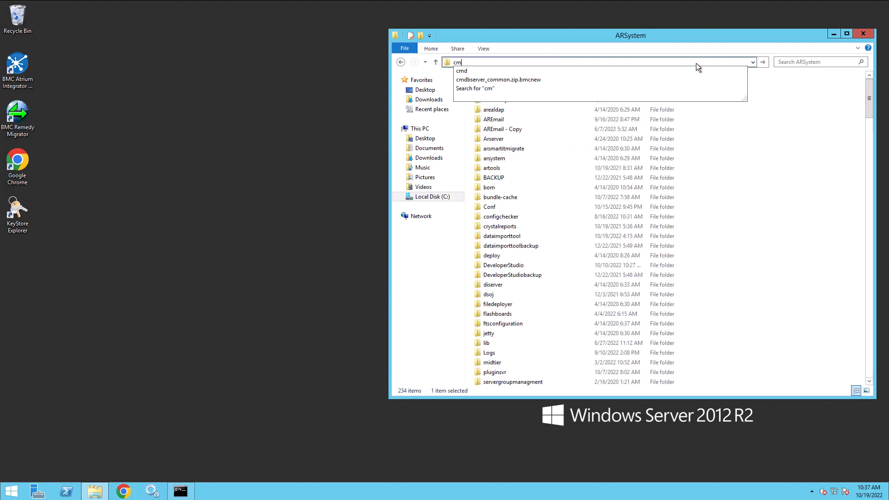
pyautogui.press('Return')
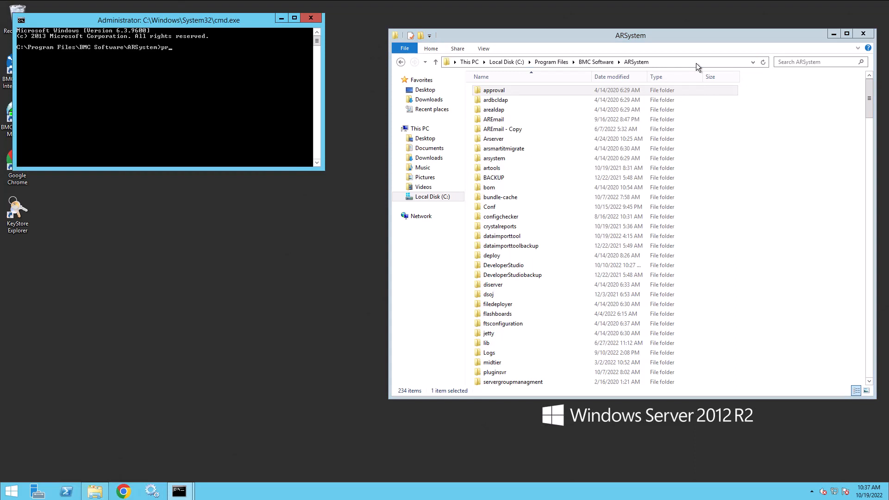
# Step: Run produse -i ARServer\DB -o ARServer\DB -s "1/1/2017" -e "12/31/2022" to generate the license report
pyautogui.write('produse -i')
pyautogui.write('ARServerf')
pyautogui.write('DB -o ARServer\\DB -s "')
pyautogui.write('1/1/2017" -e')
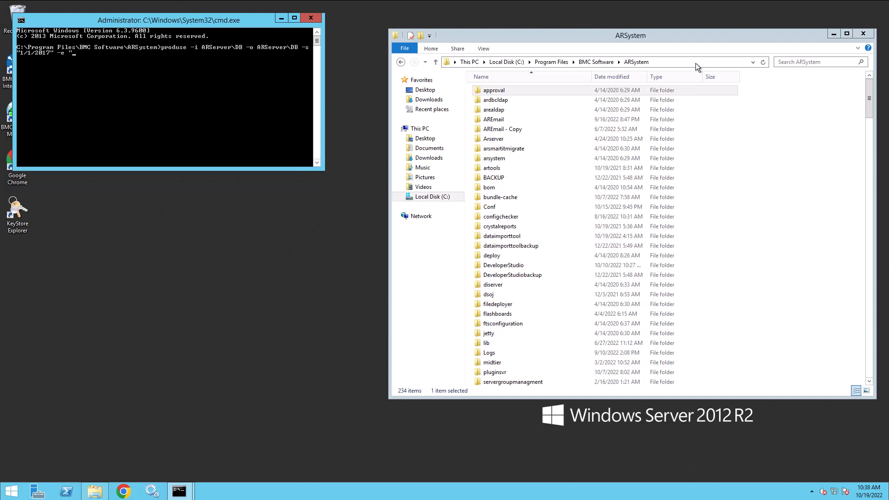
pyautogui.write('12/31/2022"')
pyautogui.press('Return')
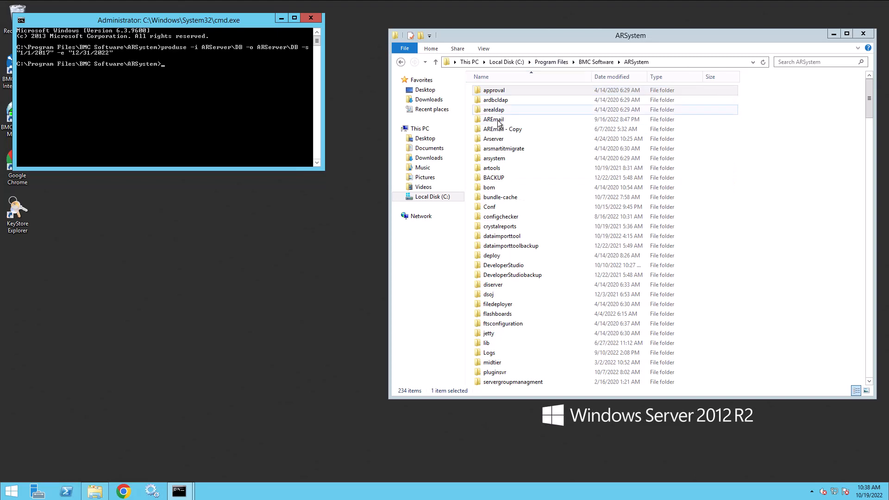
# Step: Open the Arserver\Db folder and jump to the files whose names start with R
pyautogui.doubleClick(496, 139)
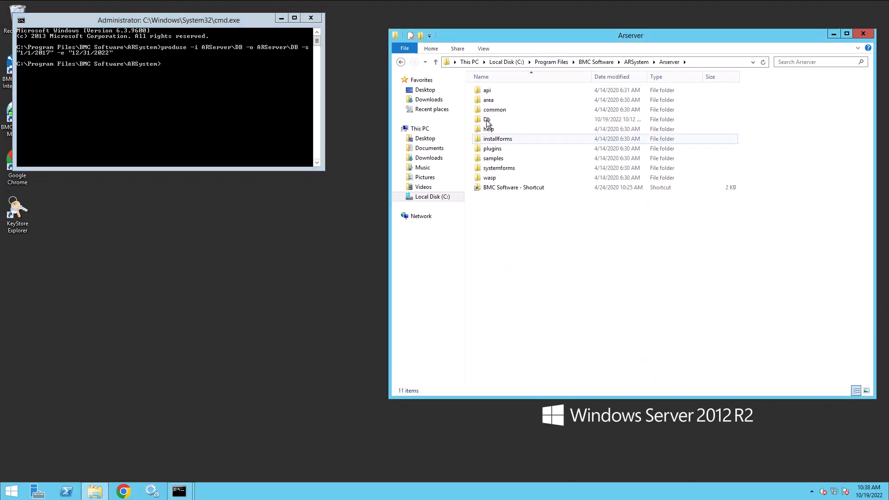
pyautogui.doubleClick(487, 120)
pyautogui.click(508, 323)
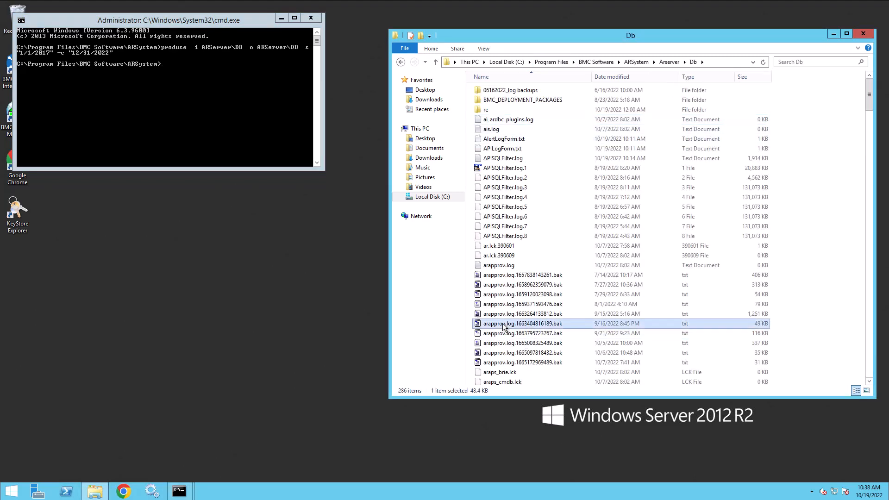
pyautogui.press('r')
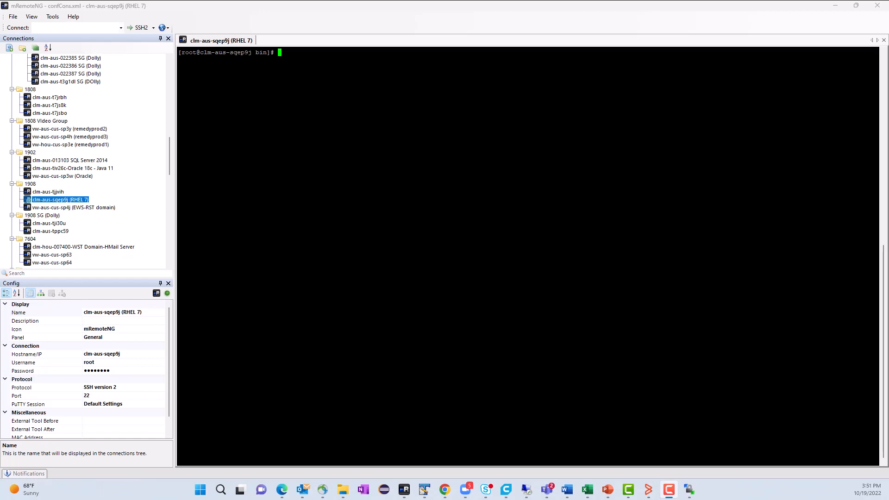
# Step: In the mRemoteNG session on the RHEL 7 server, print the current working directory with pwd
pyautogui.write('ls -al ../db/Rep*')
pyautogui.press('Up')
pyautogui.press('Up')
pyautogui.press('Return')
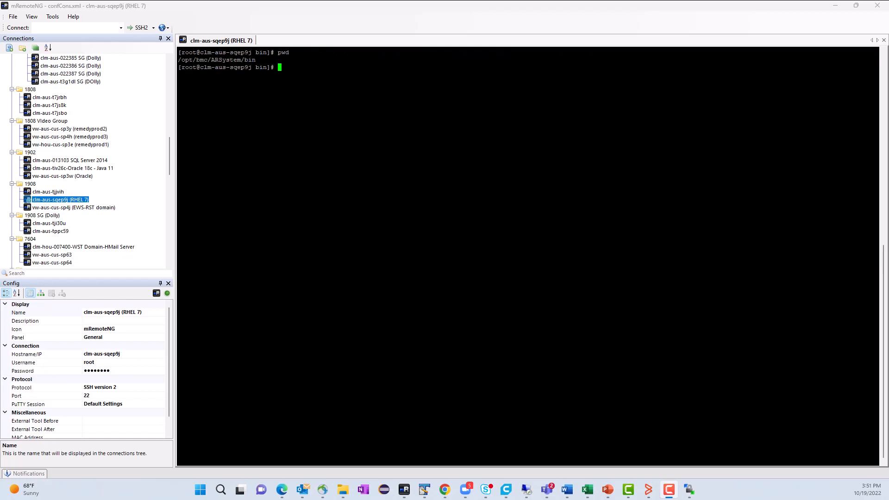
# Step: Run ./produse -i ../db/LicenseReport.txt -o ../db/ReportResults.csv -s "1/1/2017" -e "12/31/2022"
pyautogui.press('Up')
pyautogui.press('Up')
pyautogui.press('Up')
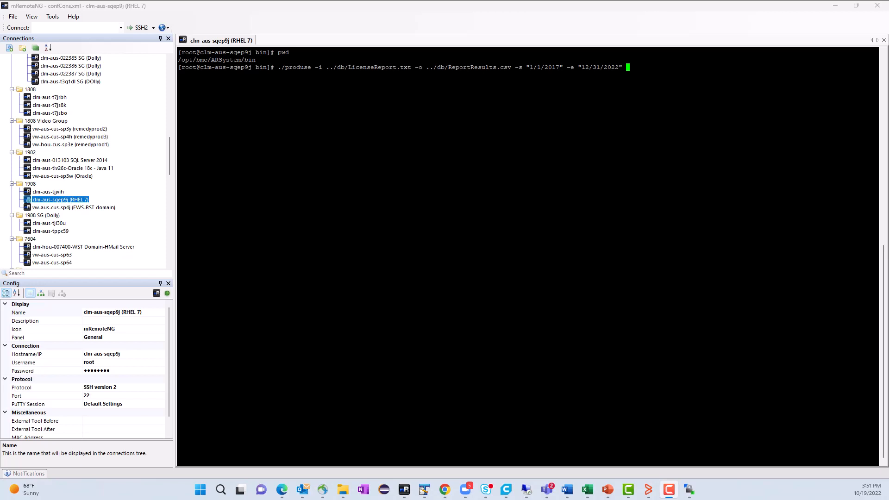
pyautogui.press('Return')
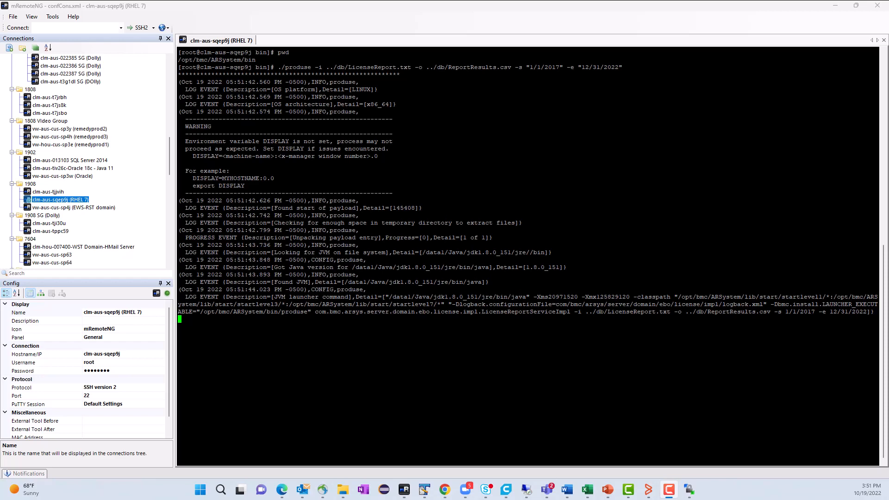
# Step: List the generated report files with ls -al ../db/Rep*
pyautogui.press('Up')
pyautogui.press('Up')
pyautogui.press('Up')
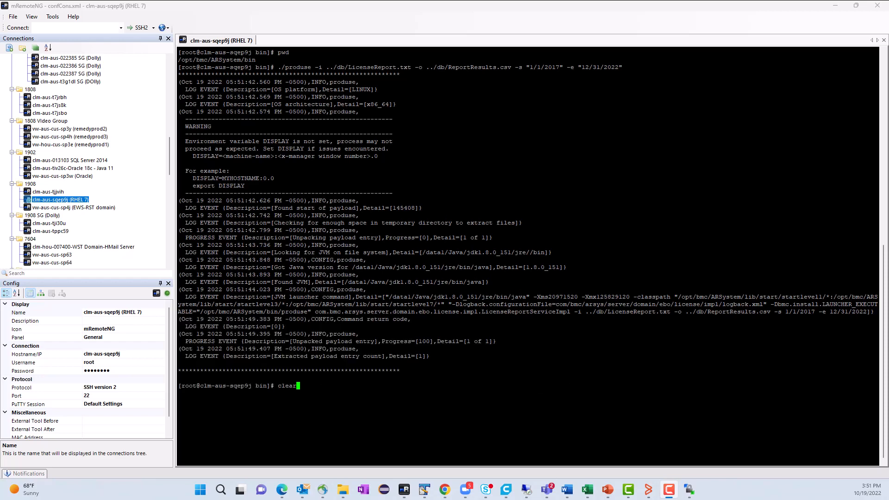
pyautogui.press('Up')
pyautogui.press('Return')
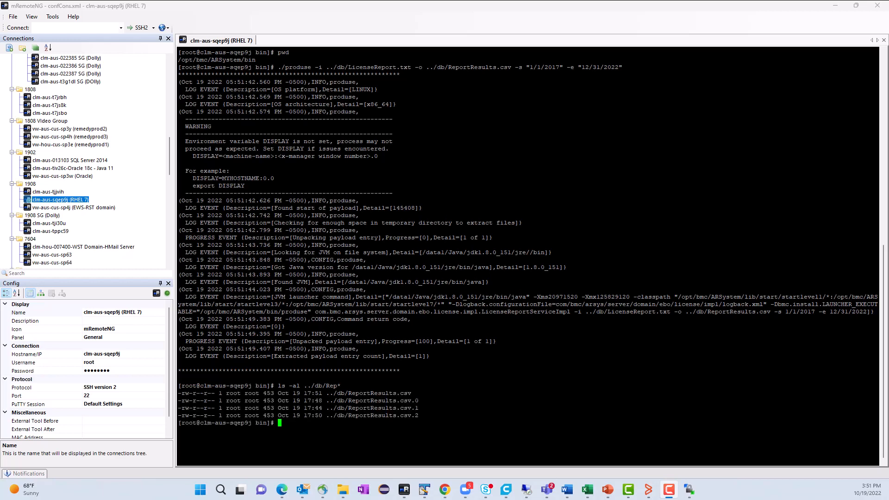